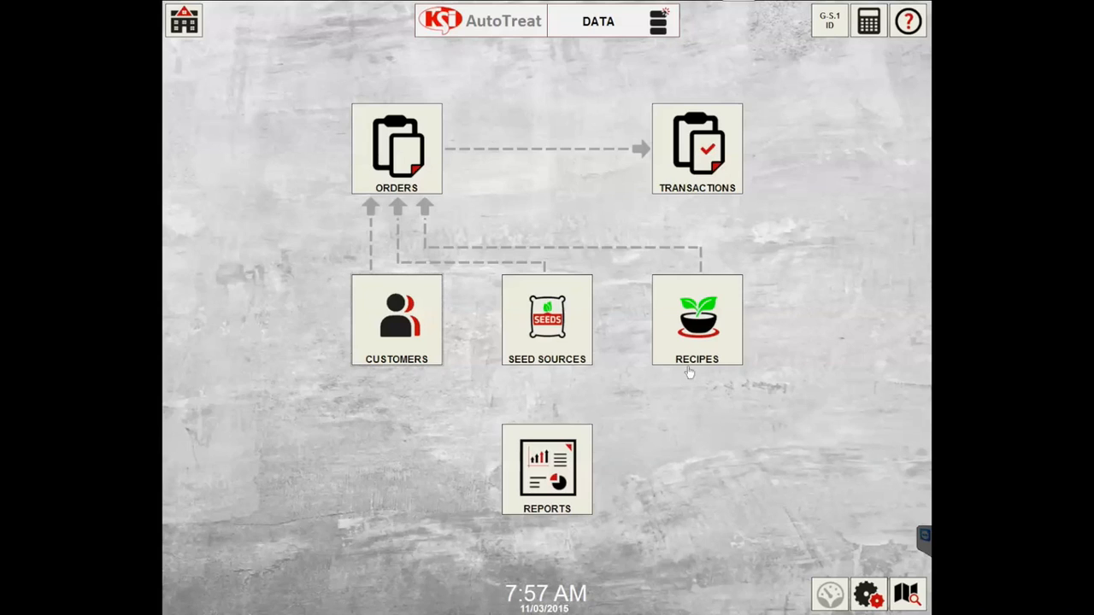
# - In the seed sources, set Bin 3's inventory and capacity both to 3000
pyautogui.click(567, 340)
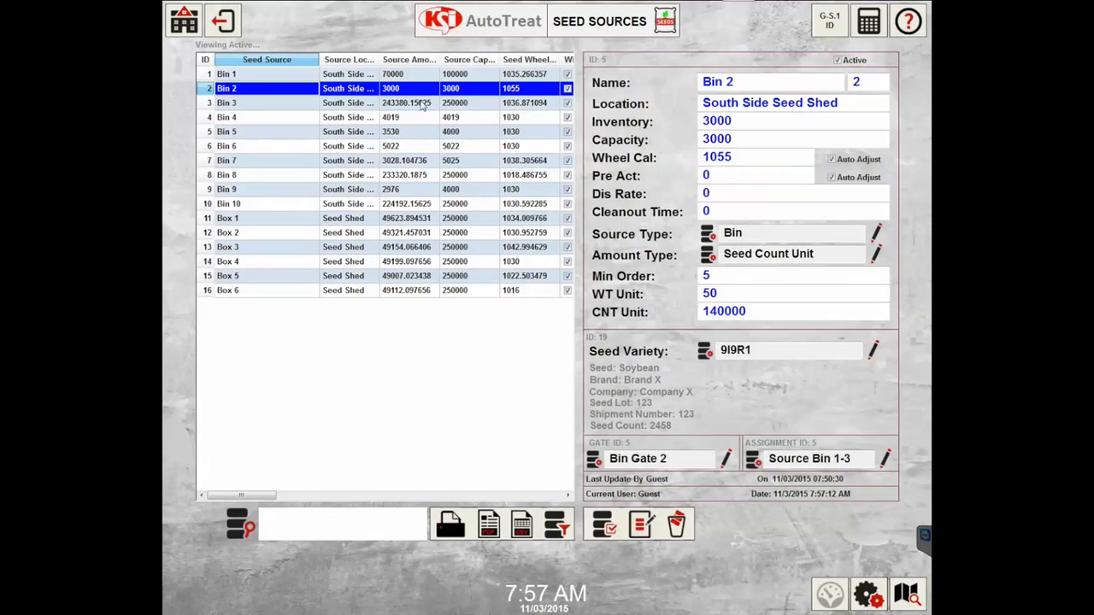
pyautogui.click(424, 104)
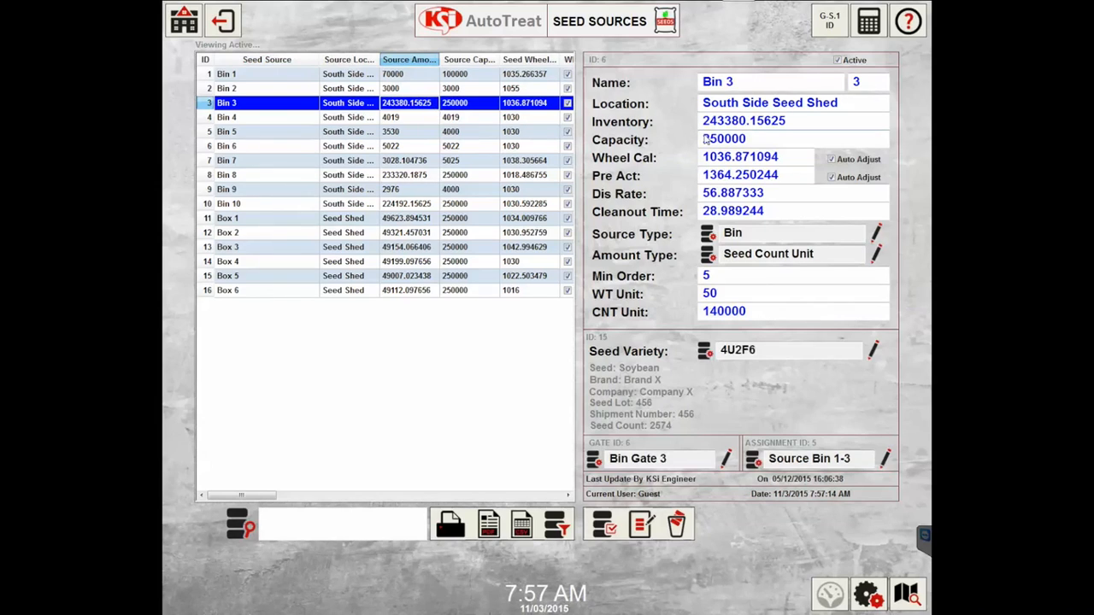
pyautogui.moveTo(785, 125); pyautogui.dragTo(678, 122)
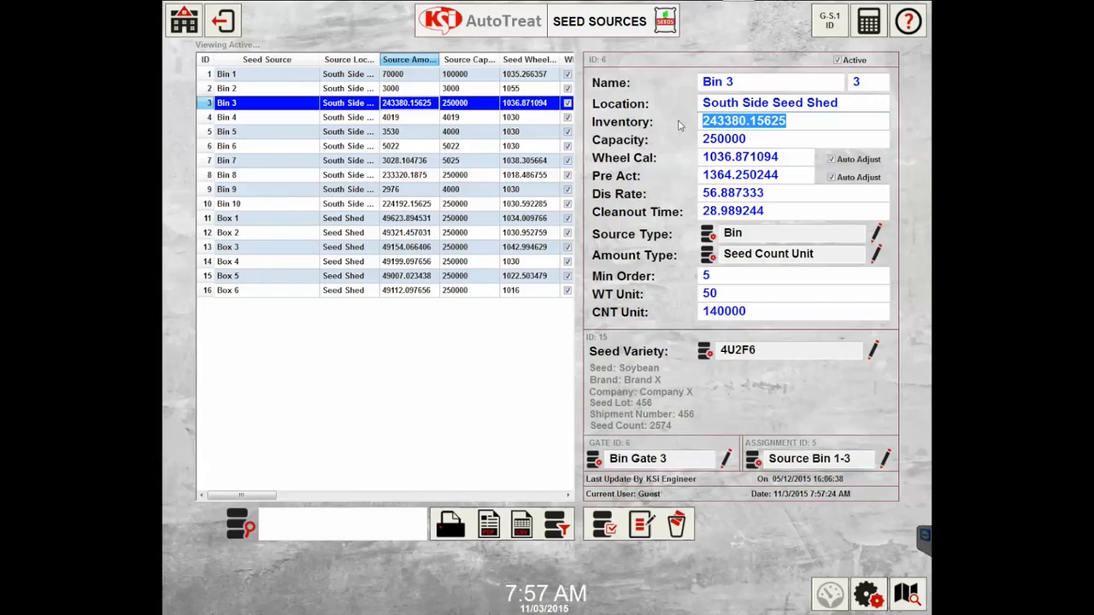
pyautogui.write('3000')
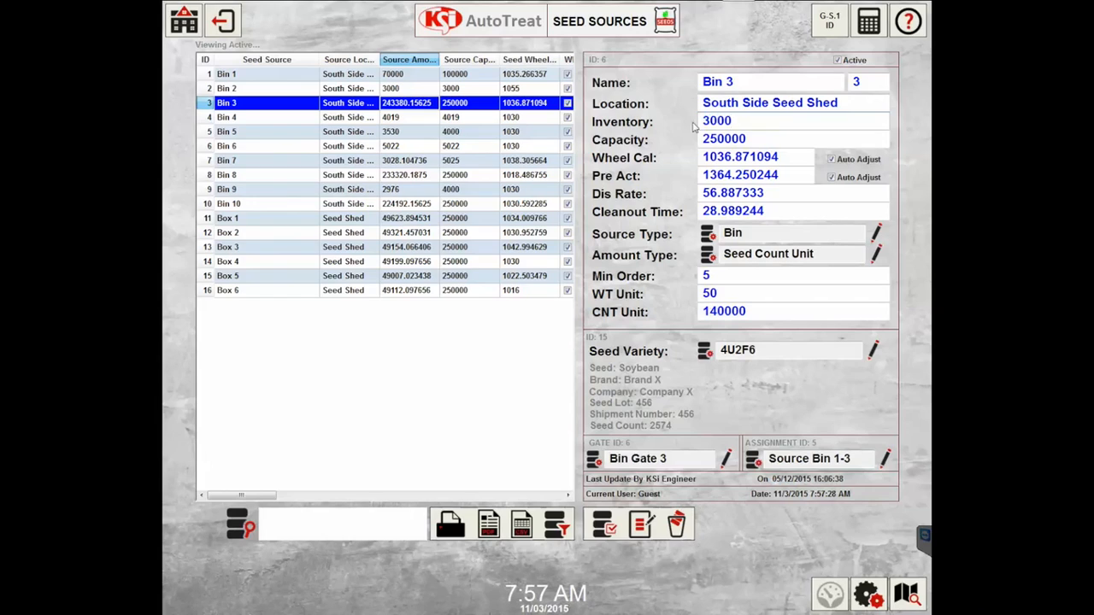
pyautogui.moveTo(754, 141); pyautogui.dragTo(657, 142)
pyautogui.write('3000')
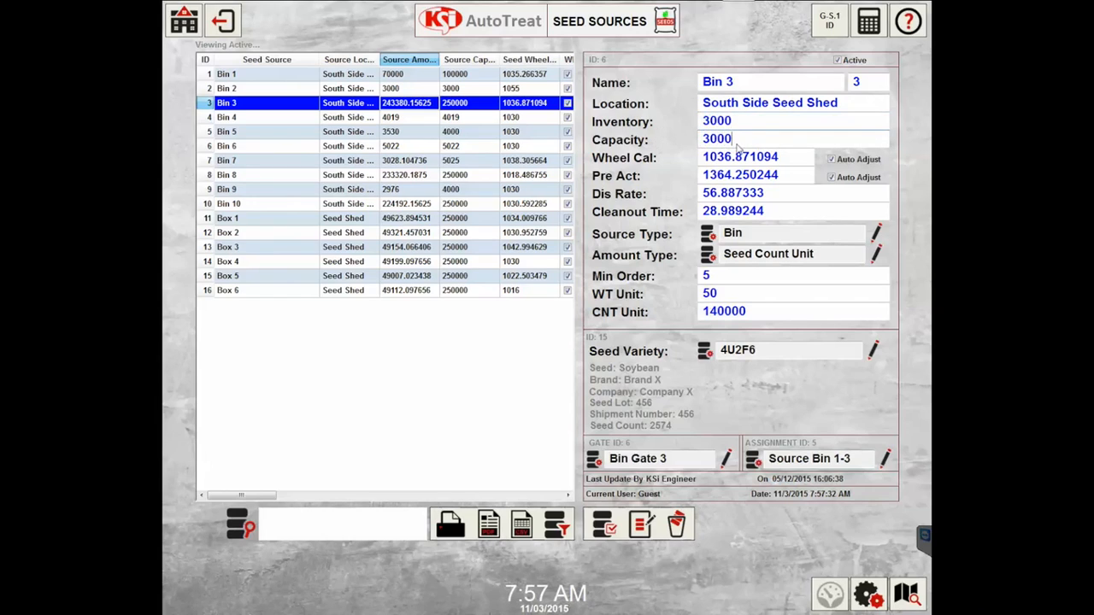
# - Set Bin 3's wheel calibration to 1055
pyautogui.click(746, 124)
pyautogui.moveTo(776, 157); pyautogui.dragTo(697, 159)
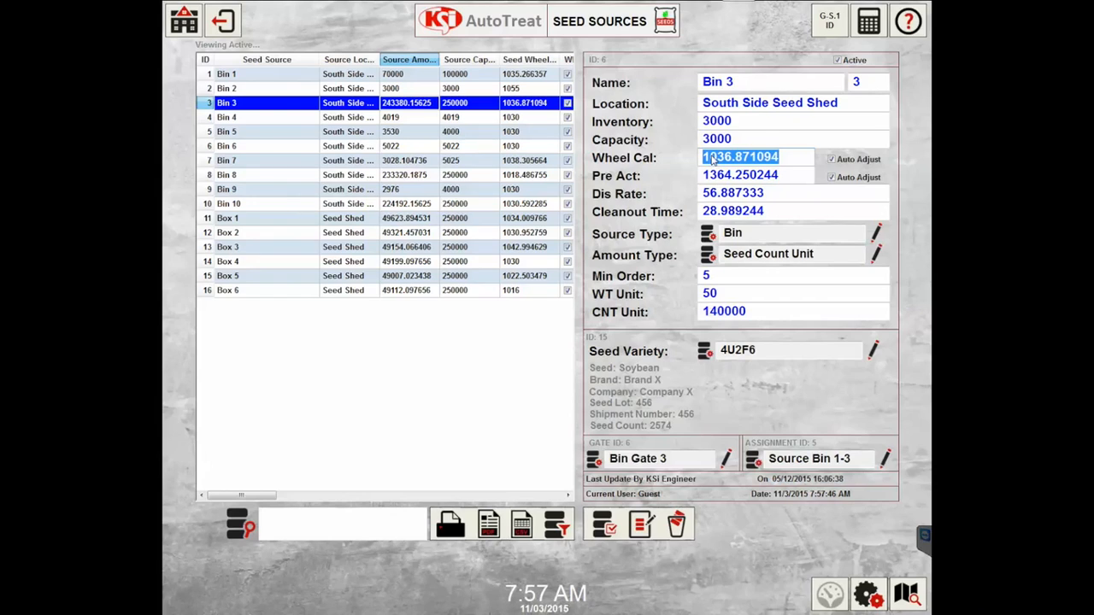
pyautogui.write('1055')
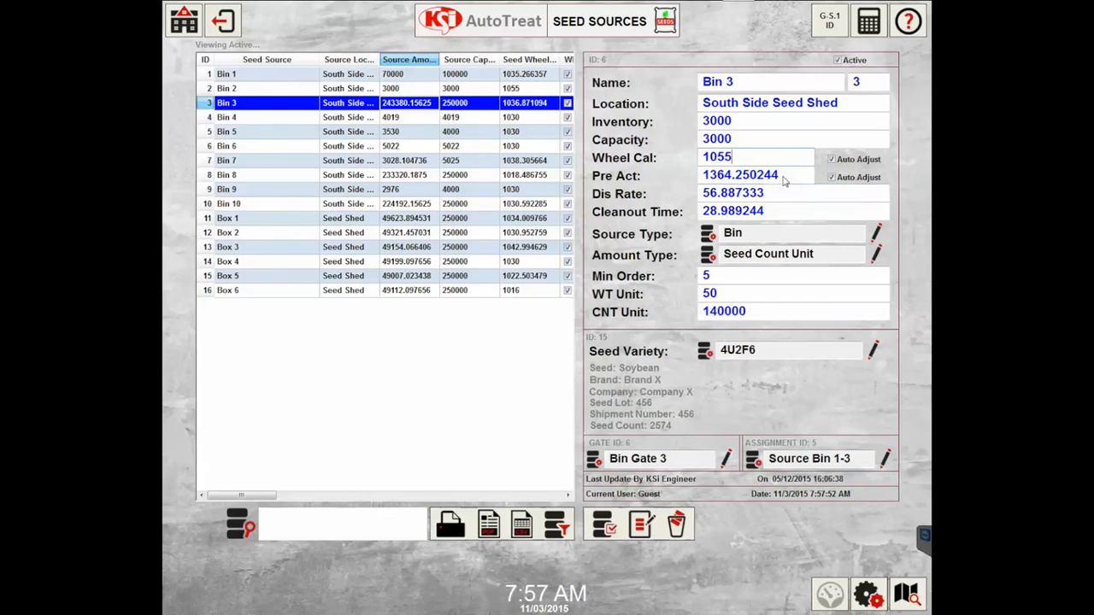
# - Reset Bin 3's Pre Act, Dis Rate and Cleanout Time values to 0
pyautogui.moveTo(783, 177); pyautogui.dragTo(671, 173)
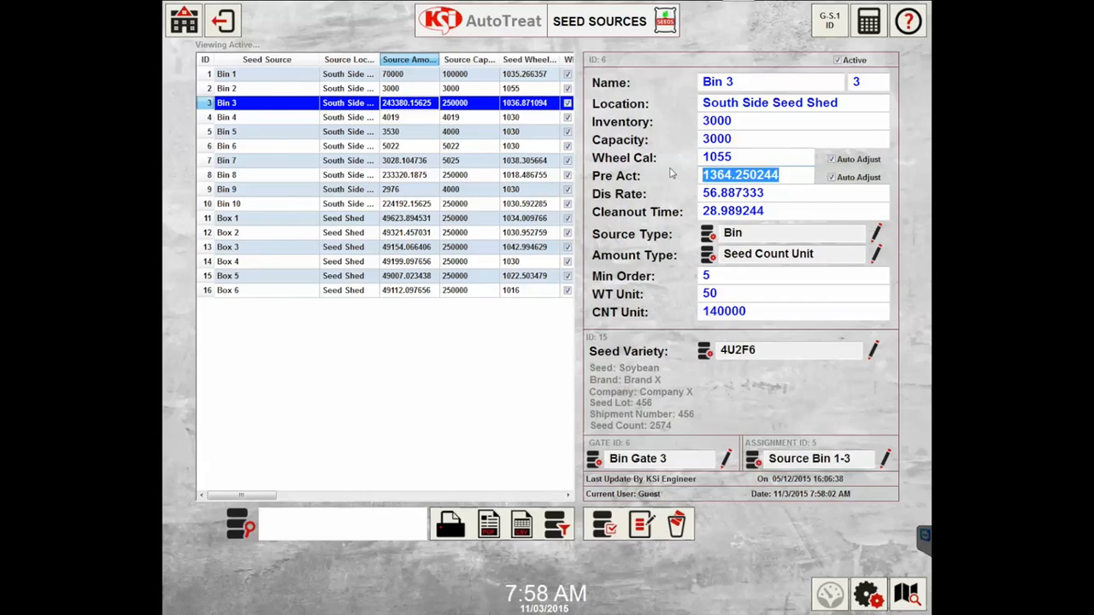
pyautogui.write('0')
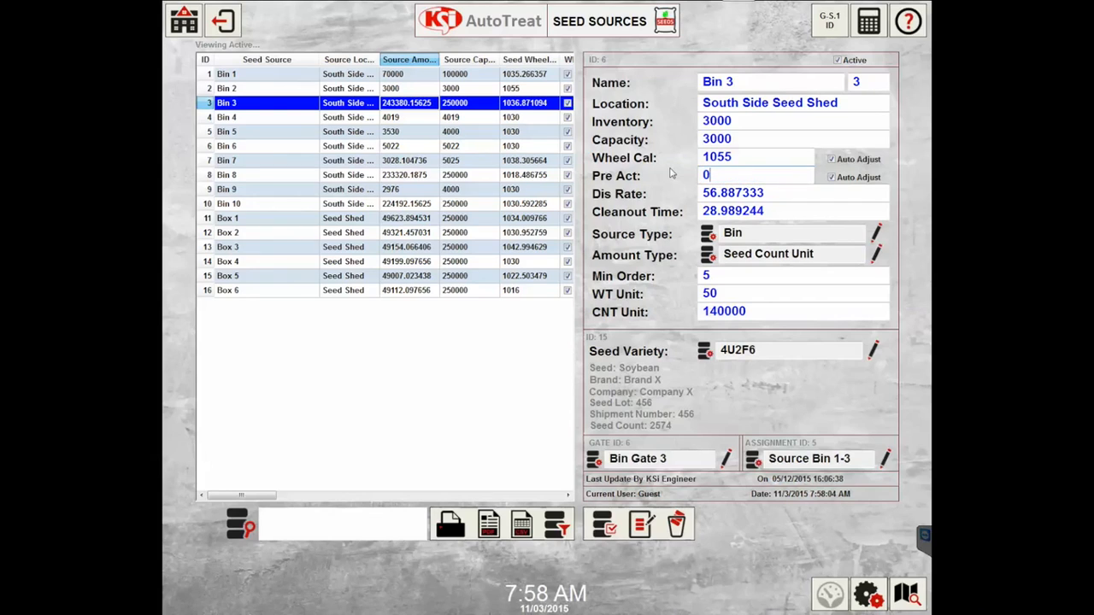
pyautogui.press('Tab')
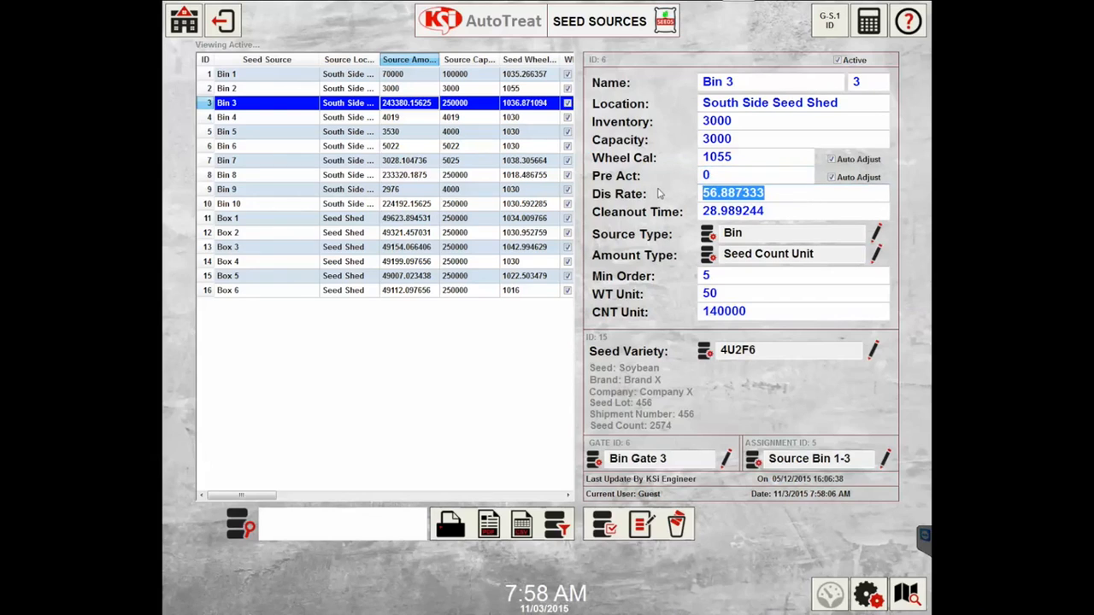
pyautogui.write('0')
pyautogui.press('Tab')
pyautogui.write('0')
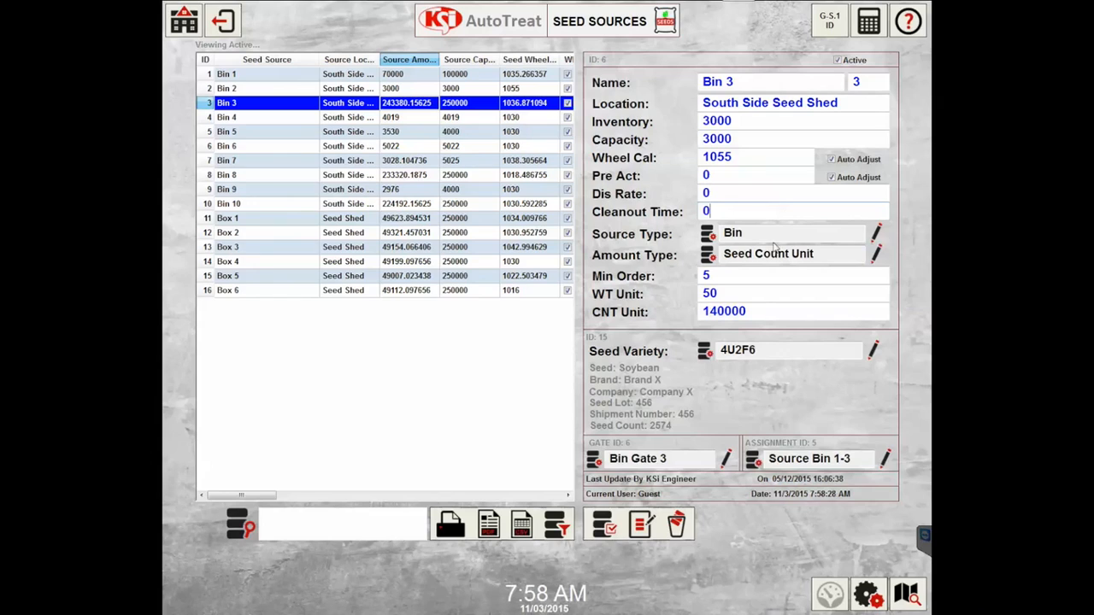
# - Assign the first listed 4U2F6 entry as Bin 3's seed variety
pyautogui.click(778, 355)
pyautogui.click(858, 353)
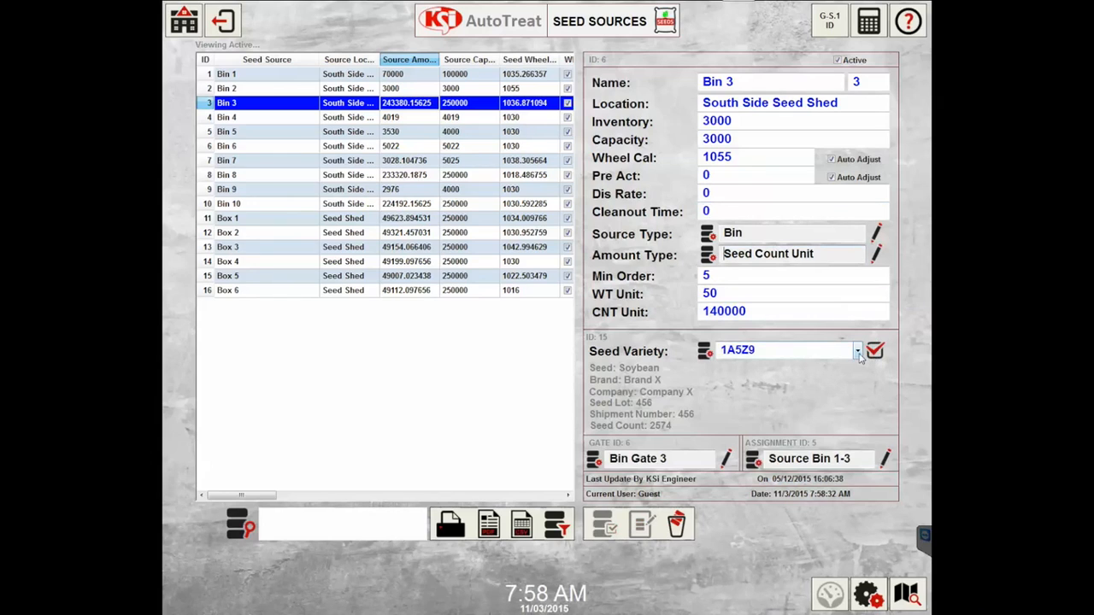
pyautogui.scroll(-3, 767, 396)
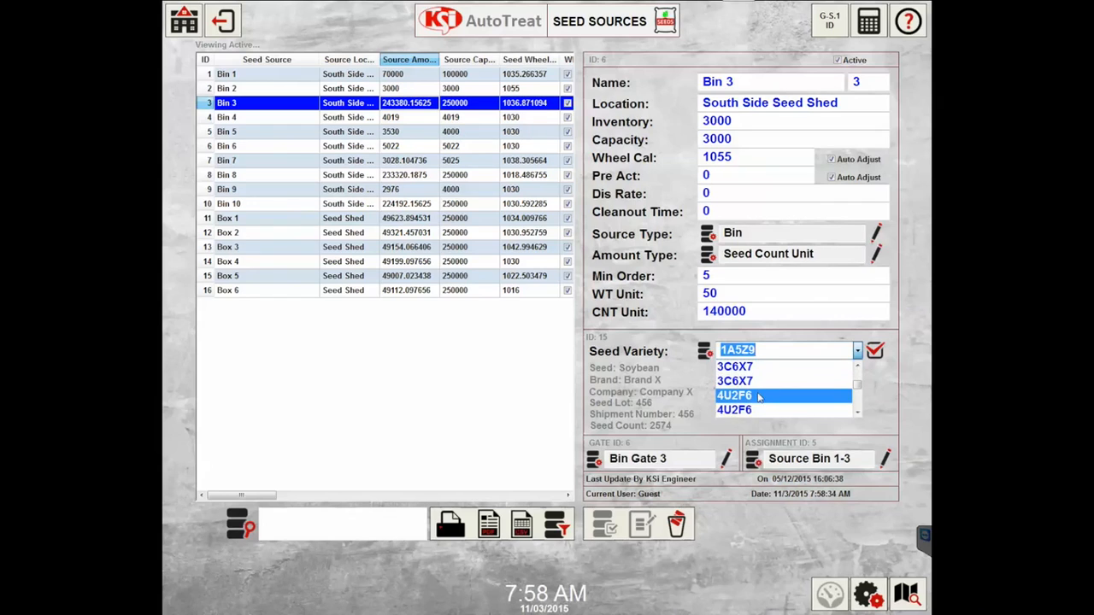
pyautogui.click(767, 395)
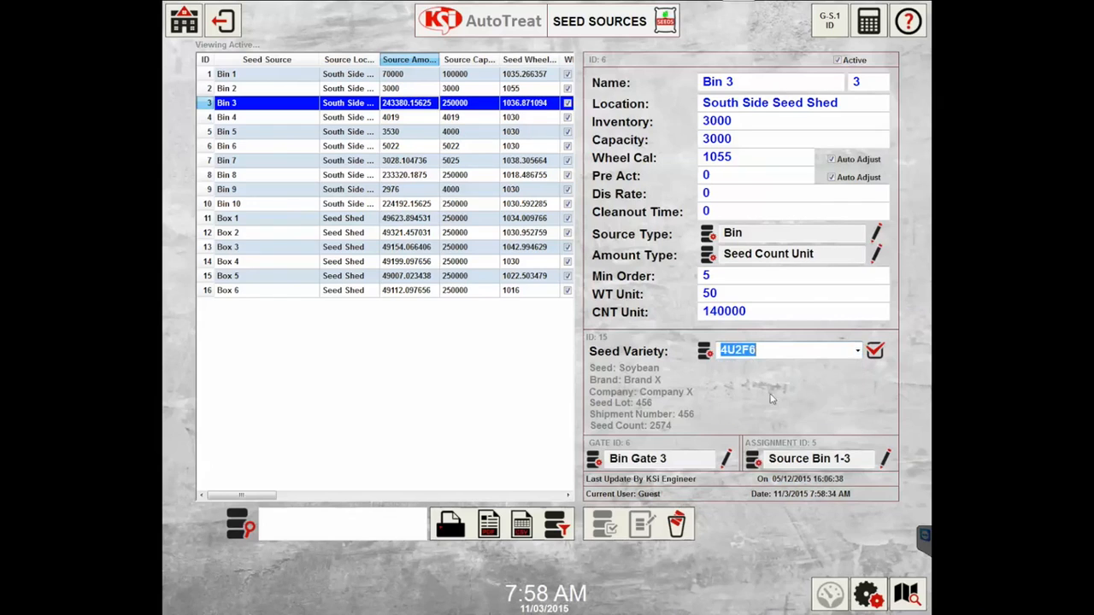
pyautogui.click(874, 355)
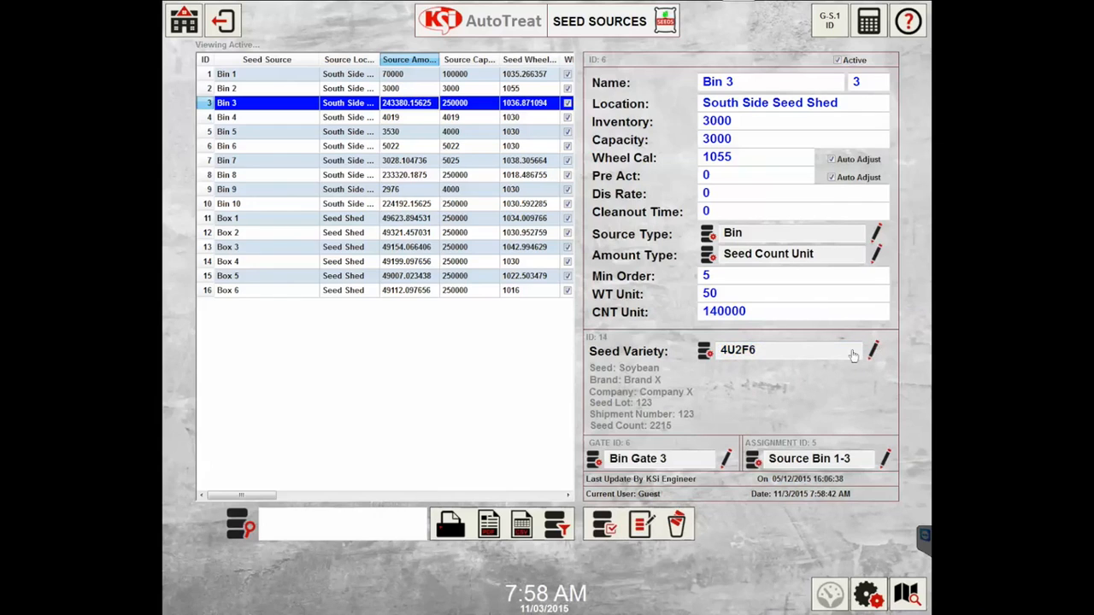
# - Save the edited Bin 3 record and return to the data overview
pyautogui.click(643, 527)
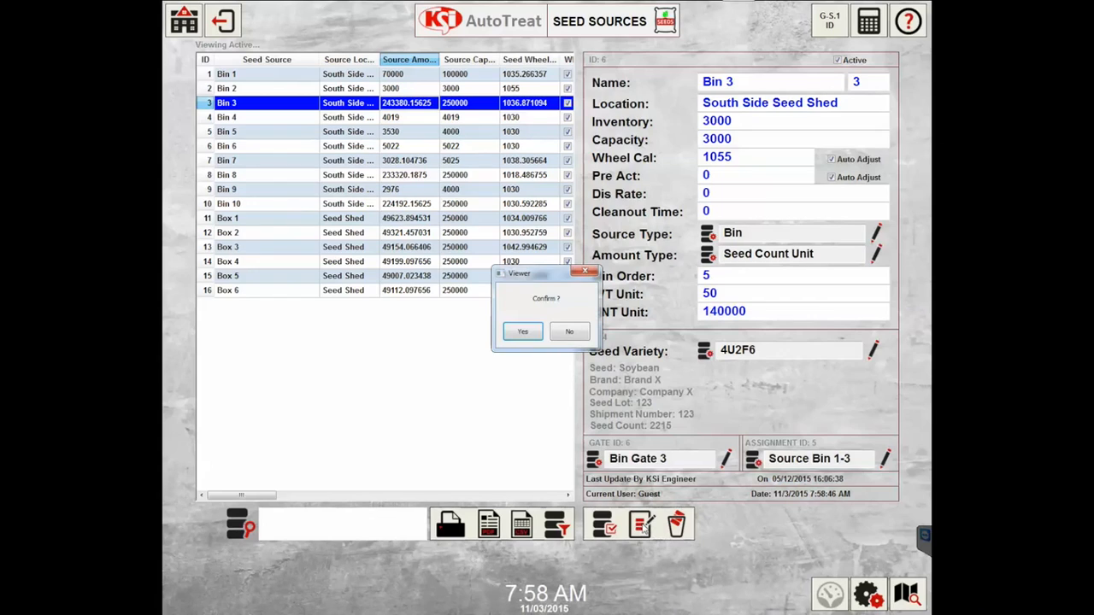
pyautogui.click(523, 332)
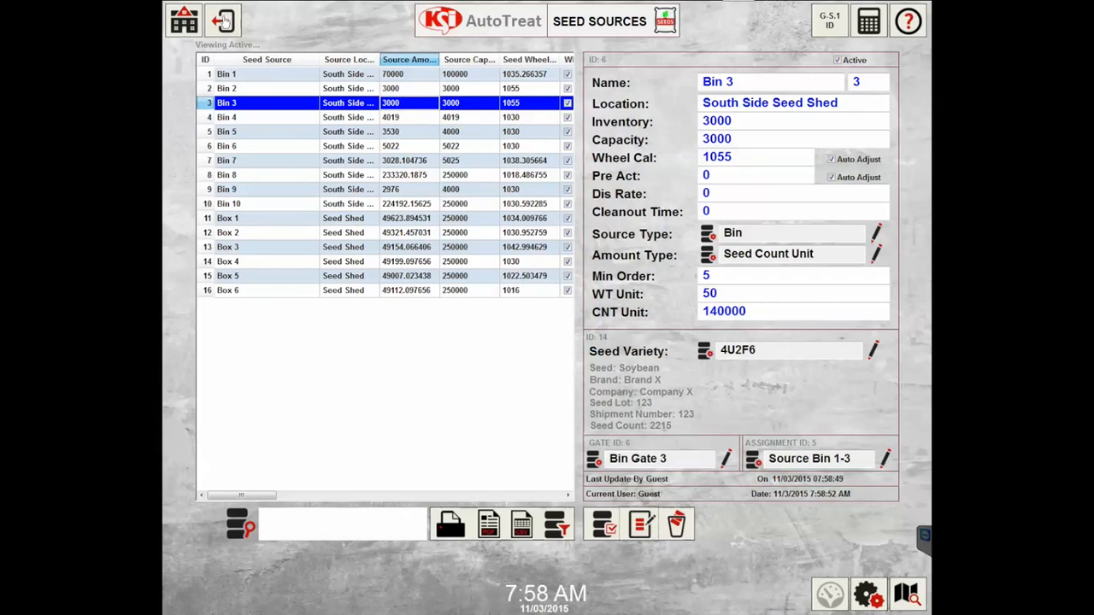
pyautogui.click(224, 20)
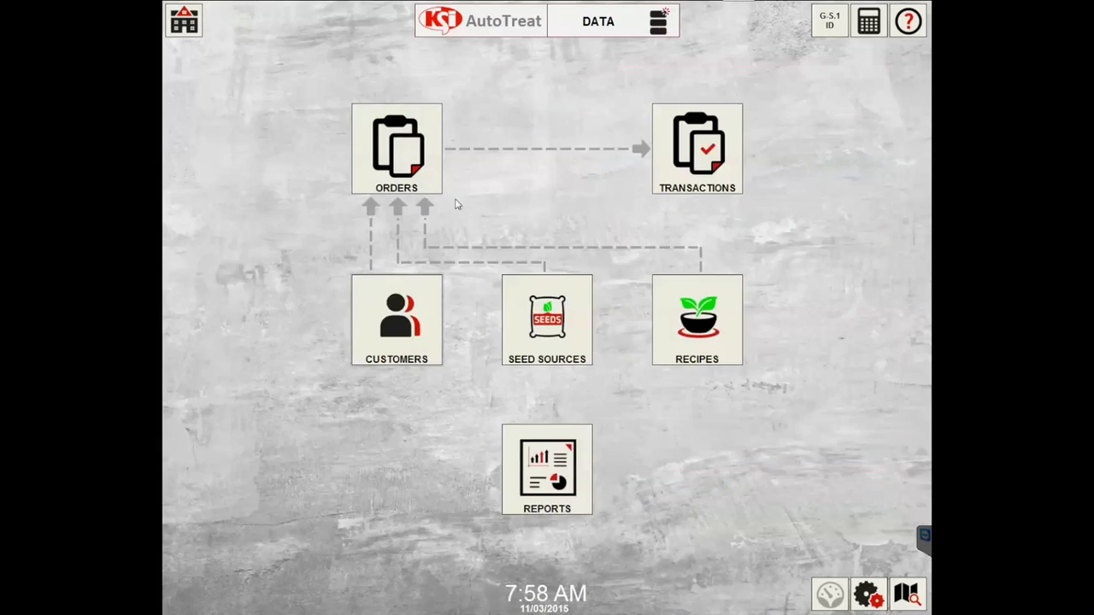
# - Give the Basic B recipe the description "Editing Recipe", enable Aux 1 and save the recipe
pyautogui.click(679, 334)
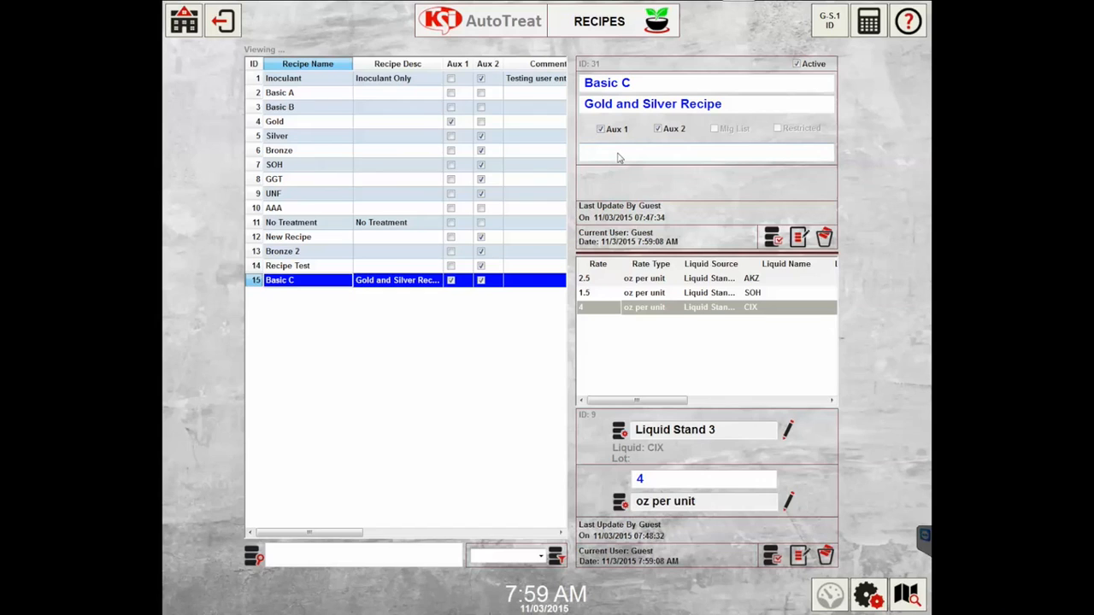
pyautogui.click(291, 106)
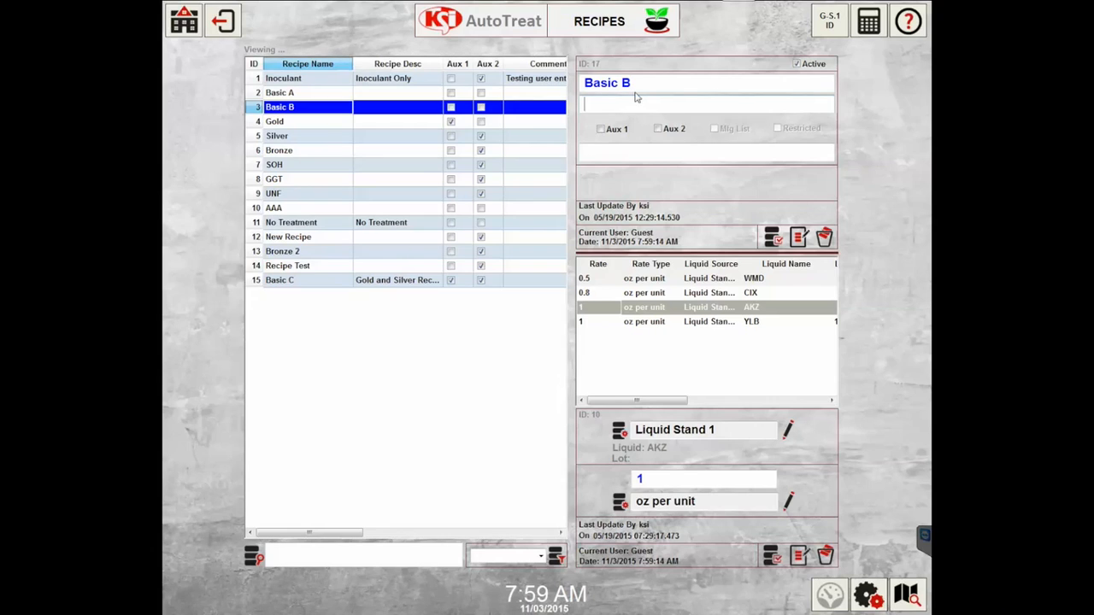
pyautogui.doubleClick(638, 87)
pyautogui.click(641, 83)
pyautogui.click(636, 108)
pyautogui.write('Editing')
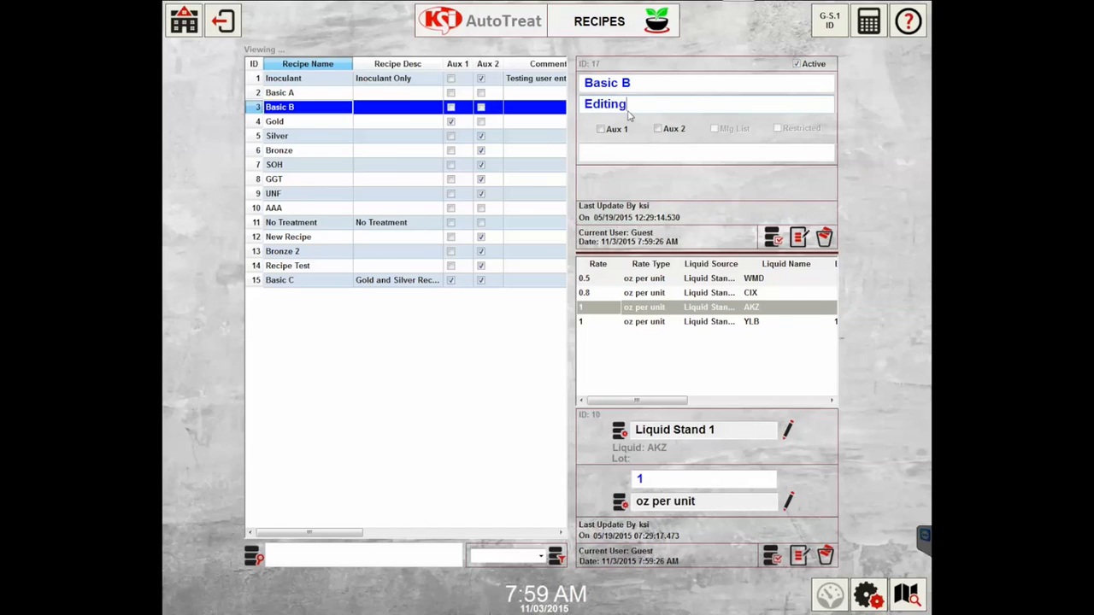
pyautogui.write(' Recipe')
pyautogui.press('Tab')
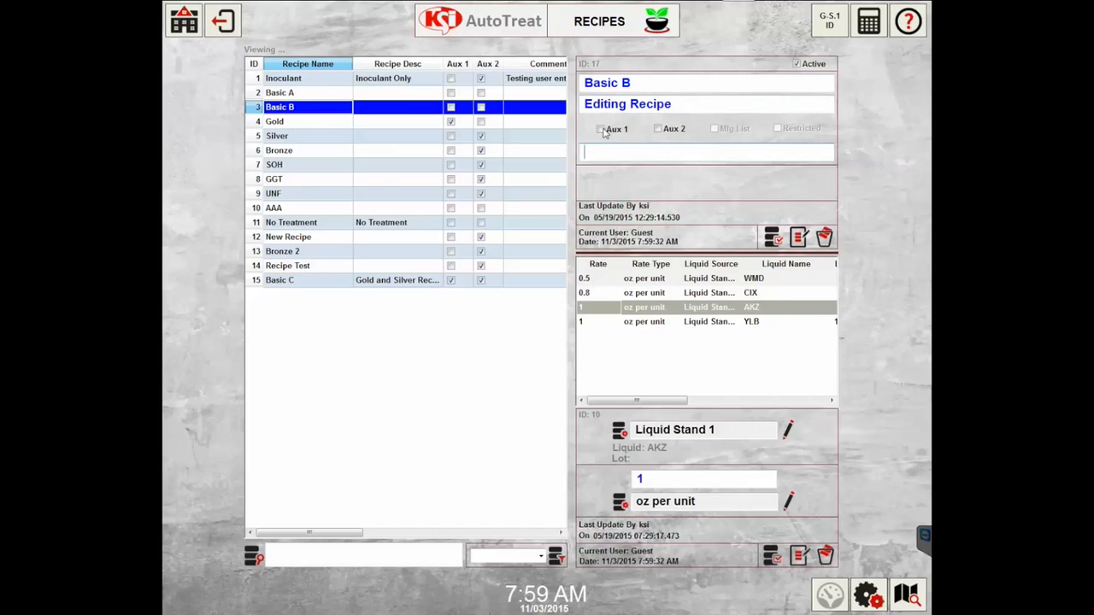
pyautogui.click(601, 130)
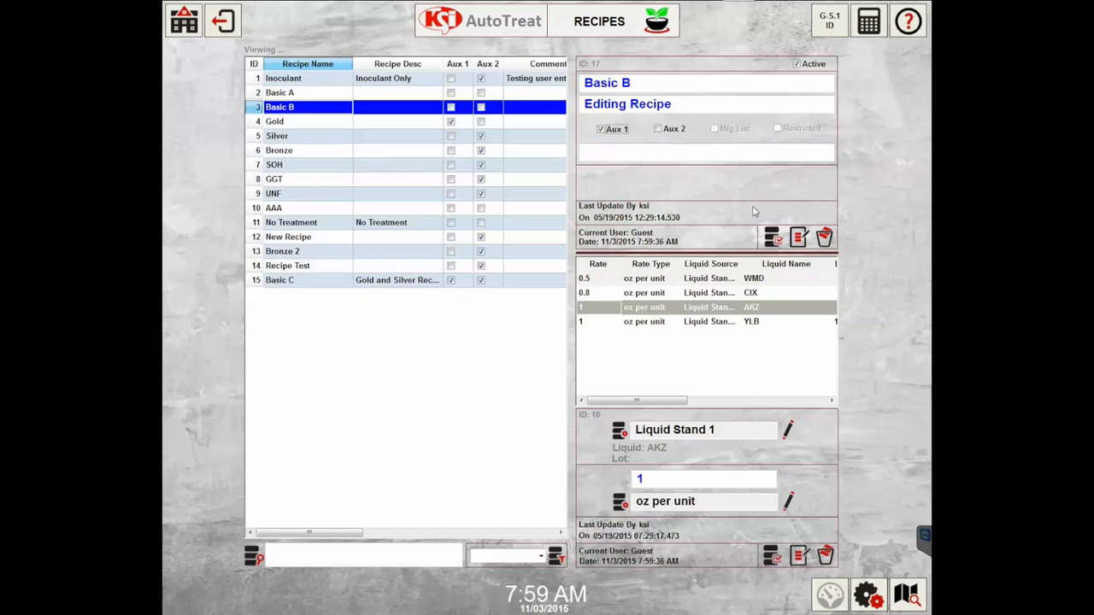
pyautogui.click(799, 236)
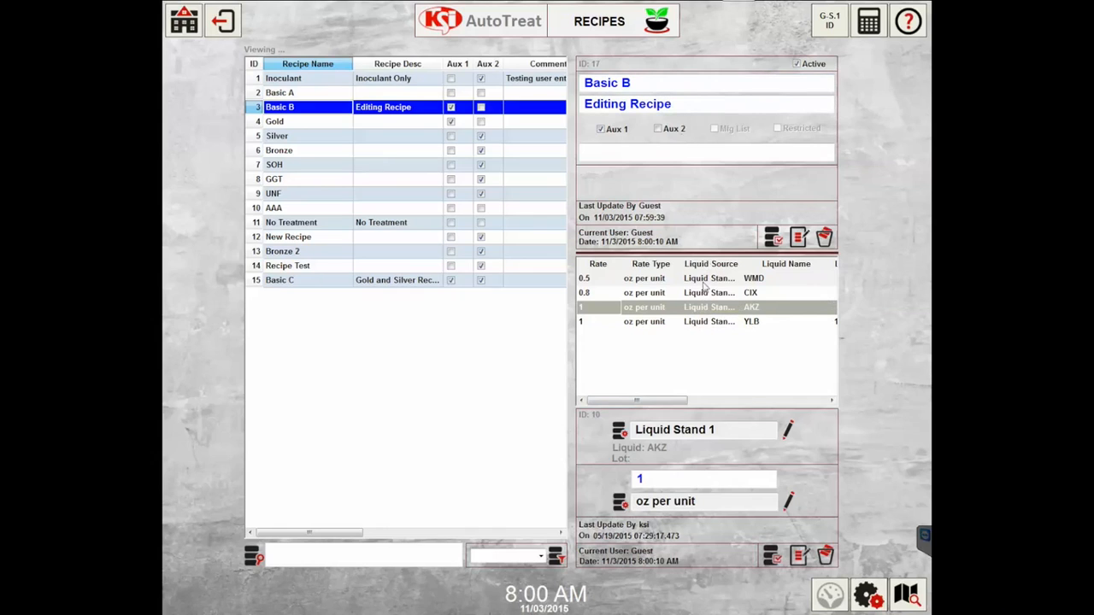
# - Set the YLB liquid's rate in the Basic B recipe to 2 and save that liquid entry
pyautogui.click(690, 278)
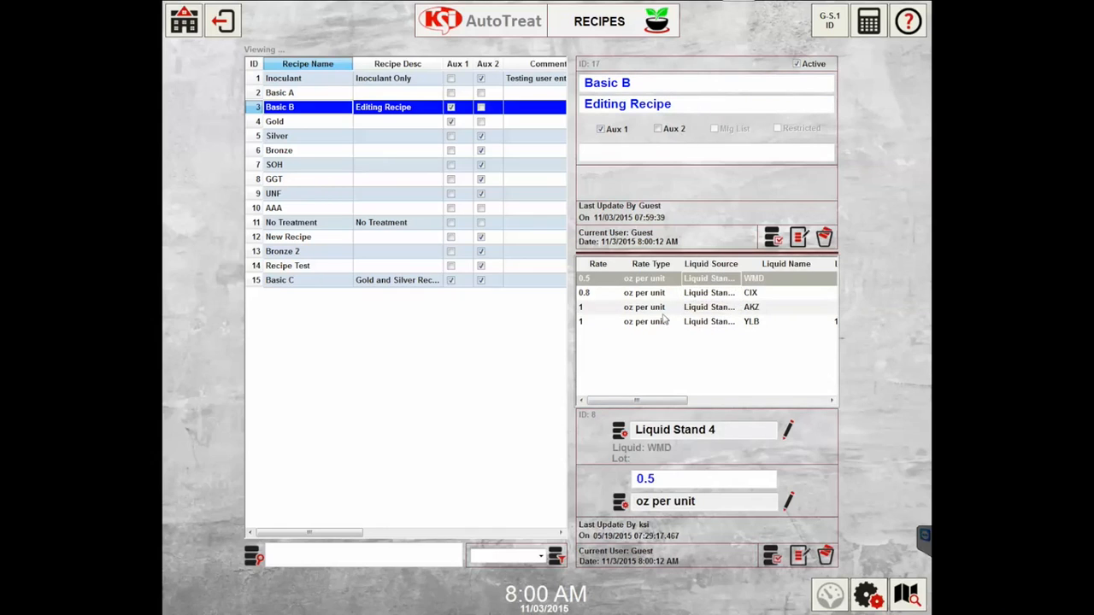
pyautogui.click(659, 322)
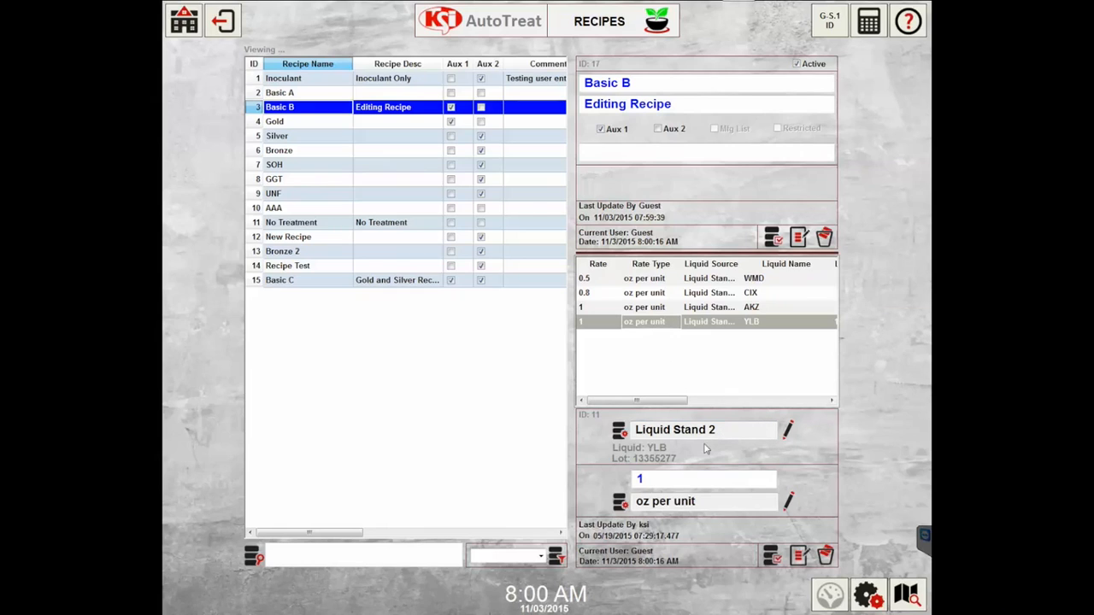
pyautogui.doubleClick(679, 486)
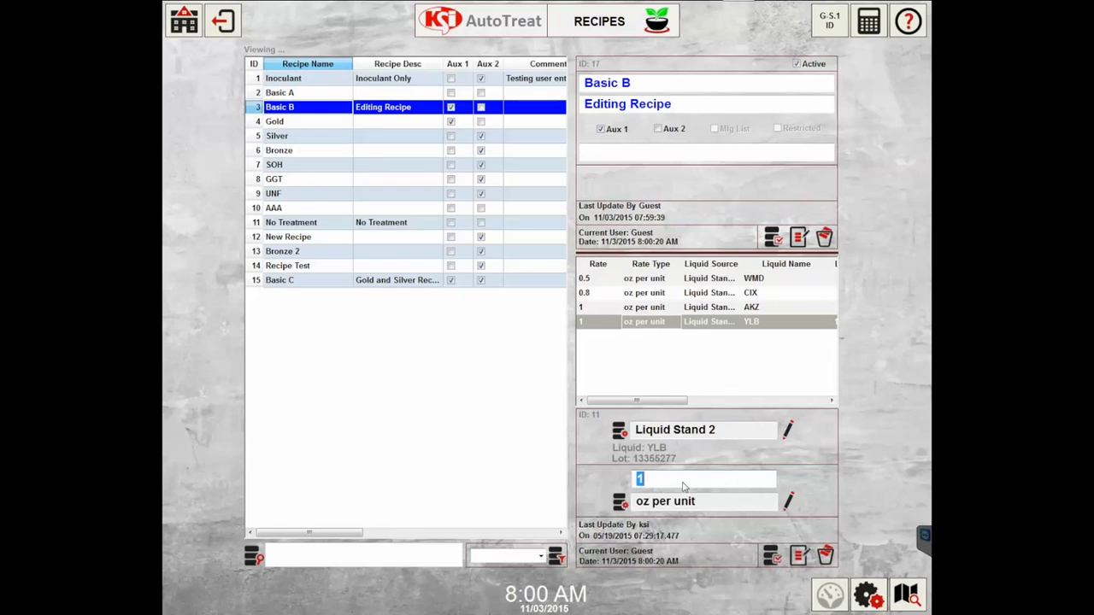
pyautogui.write('2')
pyautogui.press('Return')
pyautogui.click(800, 558)
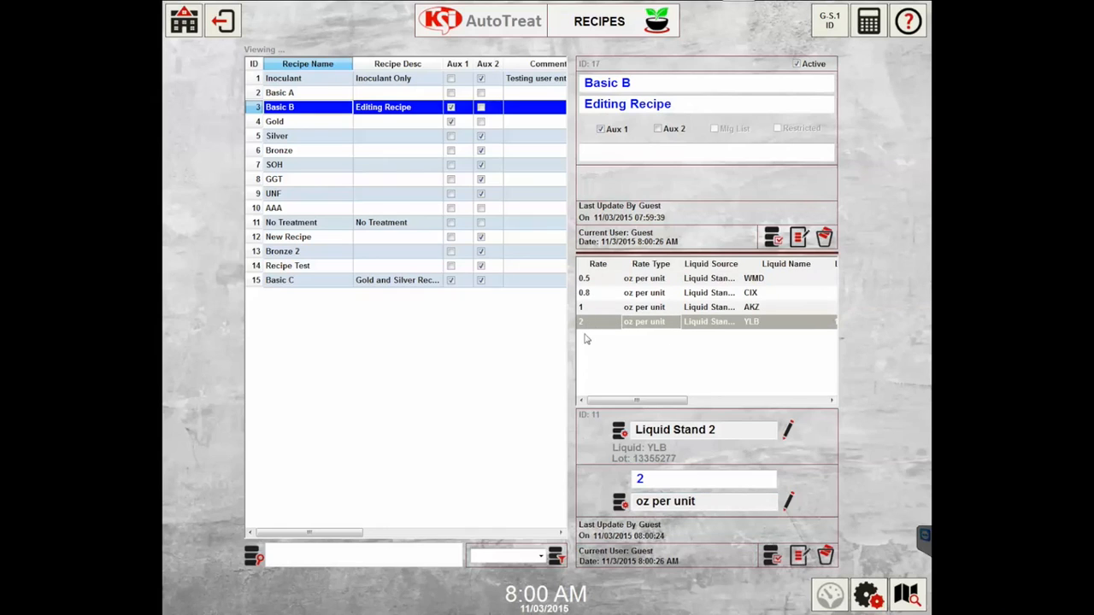
# - Sort the recipe's liquids by liquid name and choose Liquid Stand 6 as the source for a new liquid entry
pyautogui.click(740, 441)
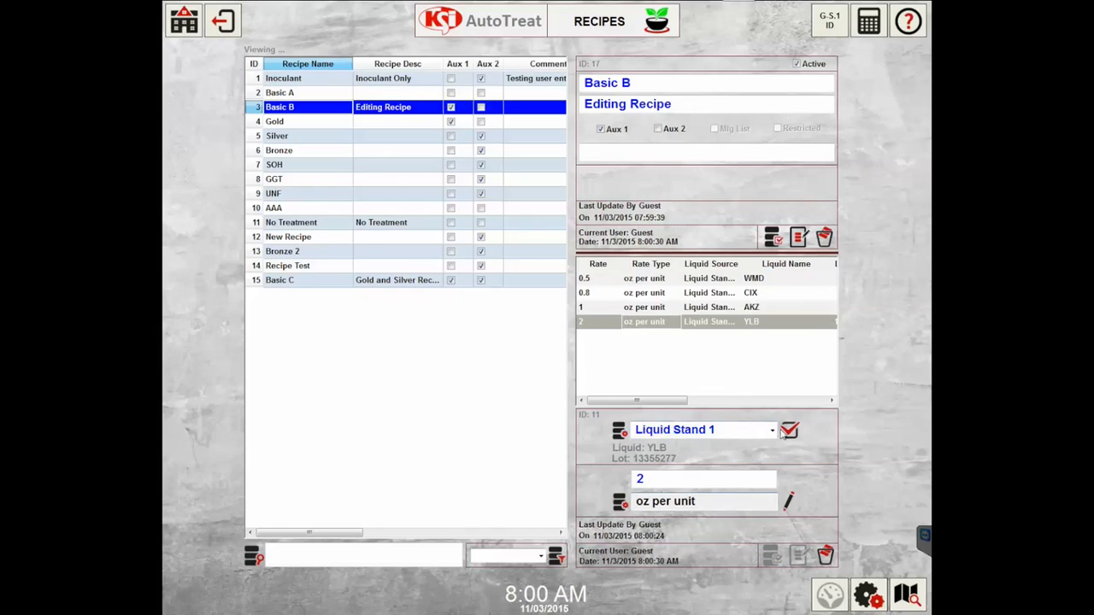
pyautogui.click(749, 267)
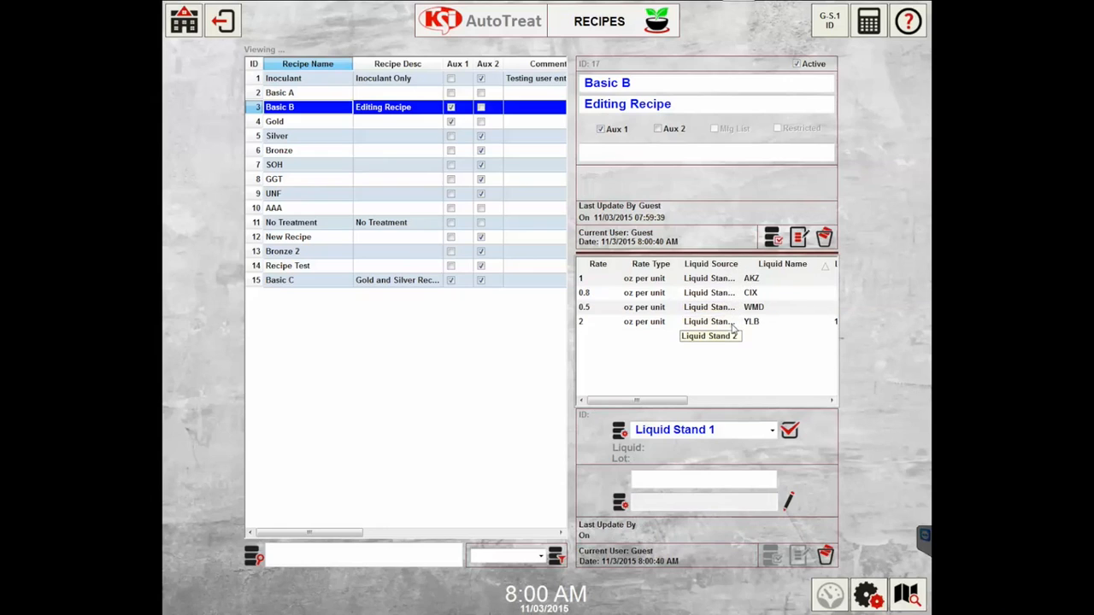
pyautogui.click(771, 432)
pyautogui.click(771, 493)
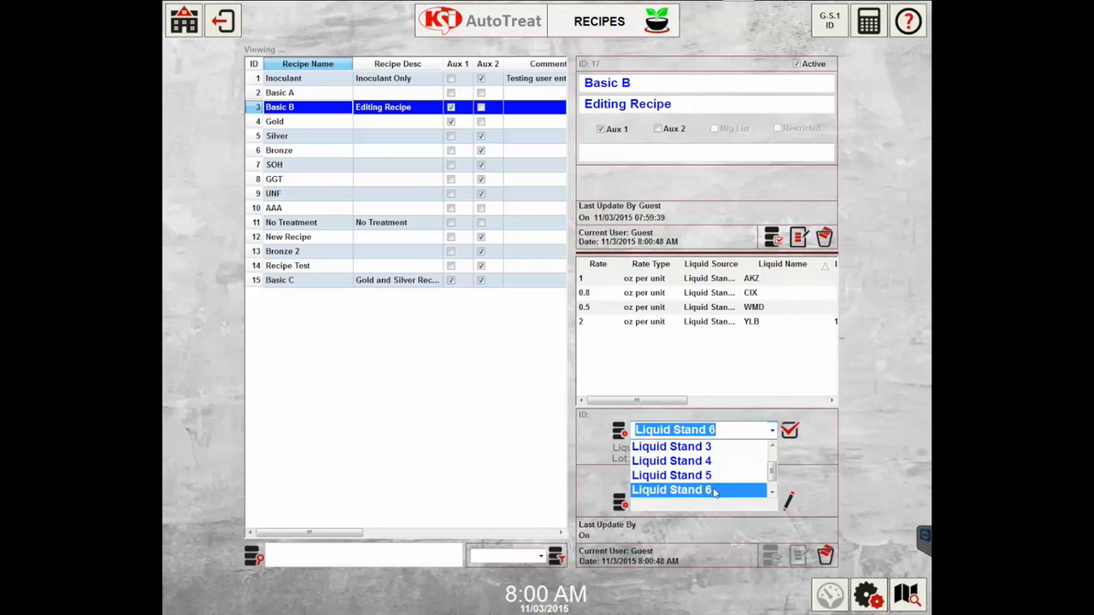
pyautogui.click(716, 491)
pyautogui.click(795, 434)
# - Add the Liquid Stand 6 entry to the Basic B recipe at 3.5 oz per unit, review it and return to the data overview
pyautogui.click(697, 485)
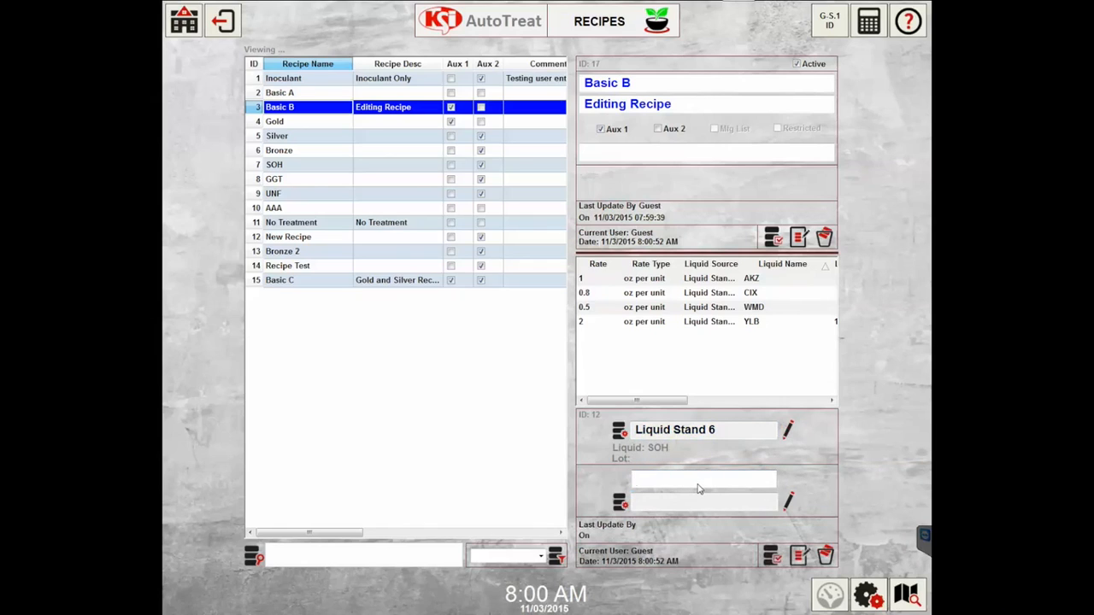
pyautogui.write('3.5')
pyautogui.click(708, 505)
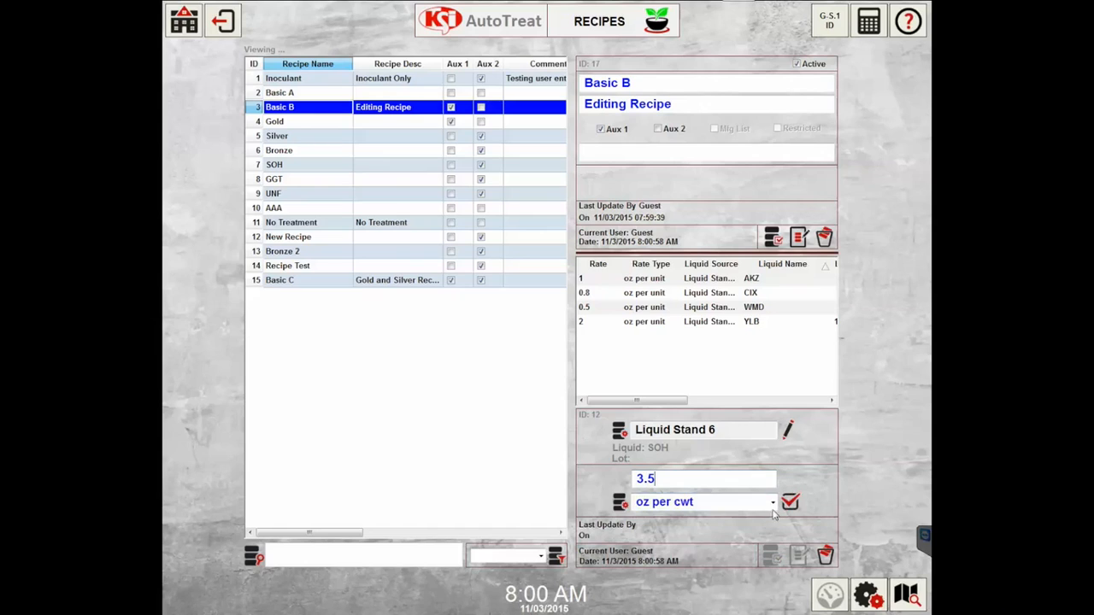
pyautogui.click(770, 506)
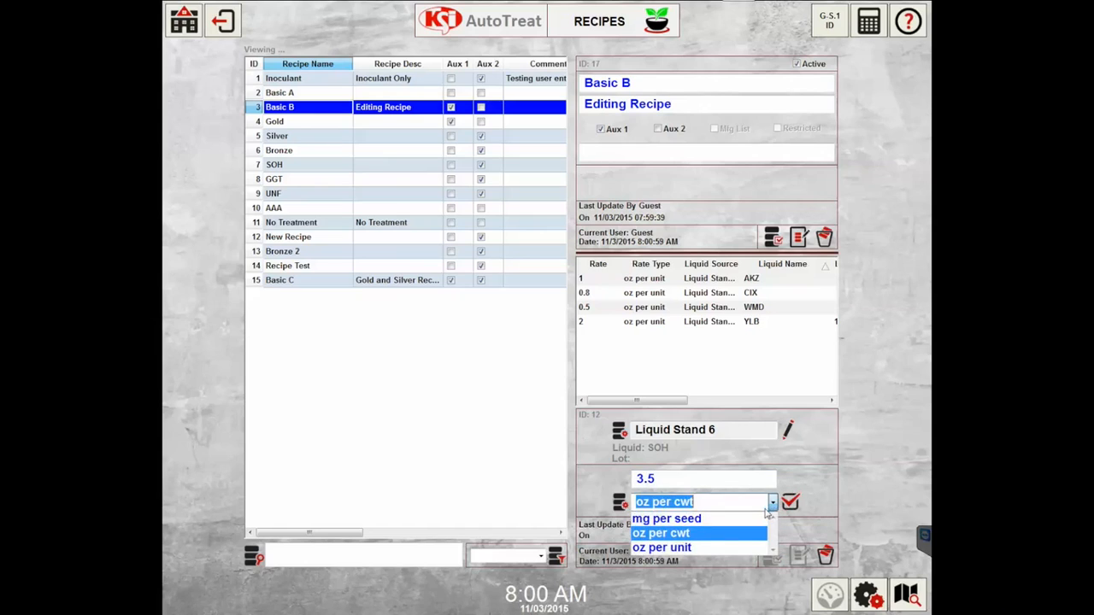
pyautogui.click(714, 548)
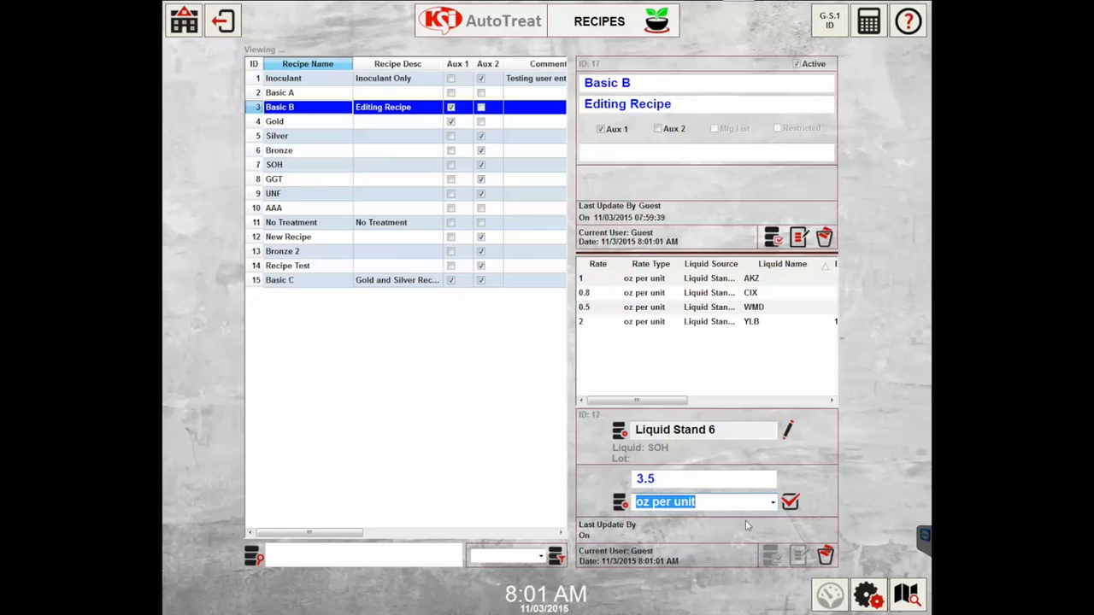
pyautogui.click(792, 504)
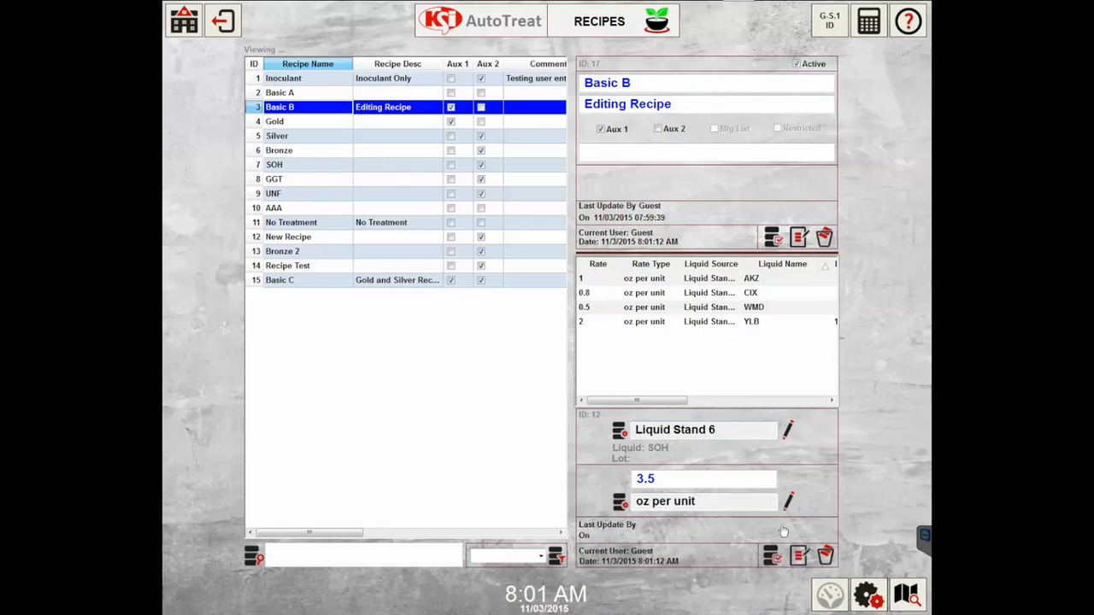
pyautogui.click(771, 557)
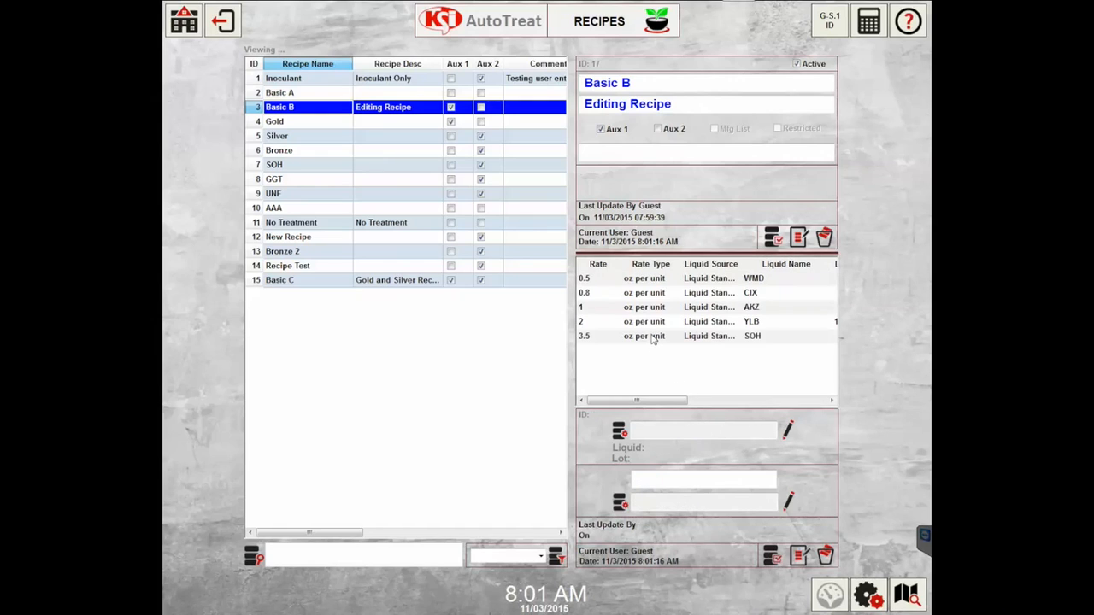
pyautogui.click(654, 337)
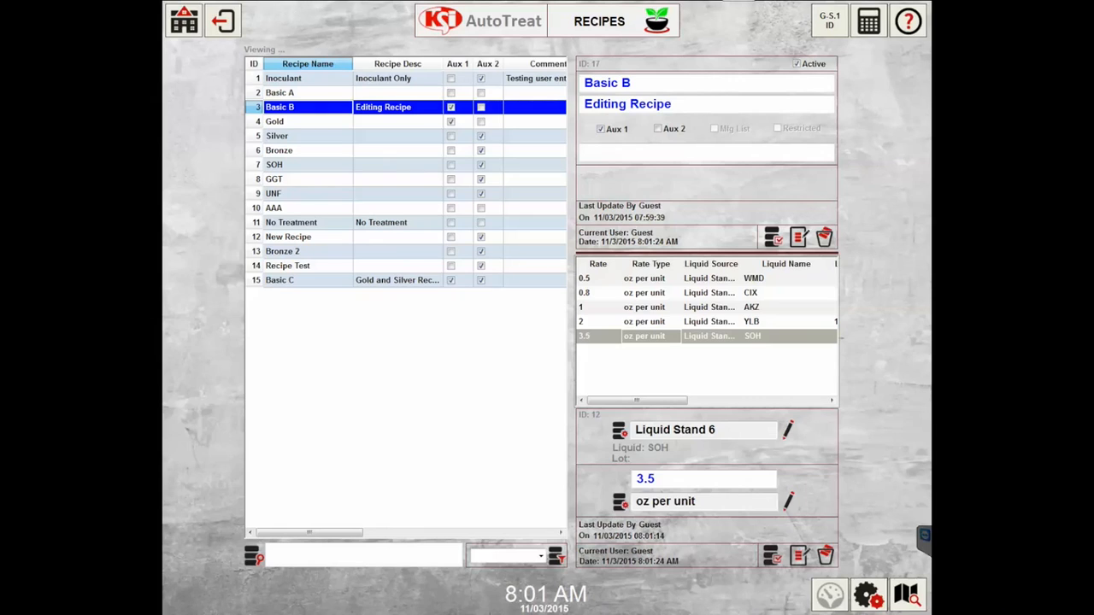
pyautogui.click(232, 24)
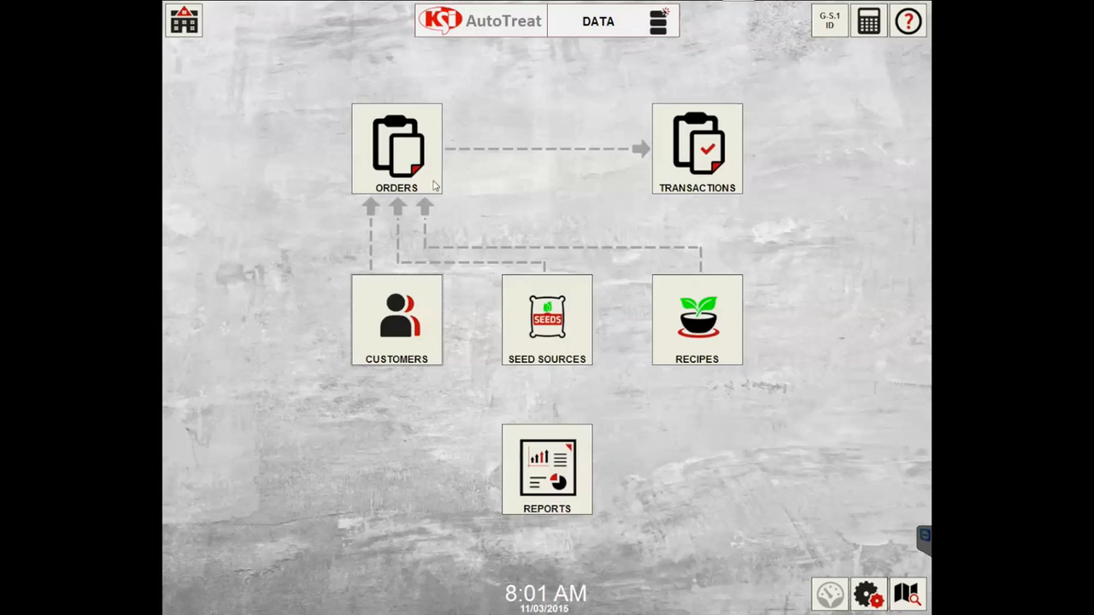
# - Open the customer records and append "Farms" to the operation name of Customer AB
pyautogui.click(415, 335)
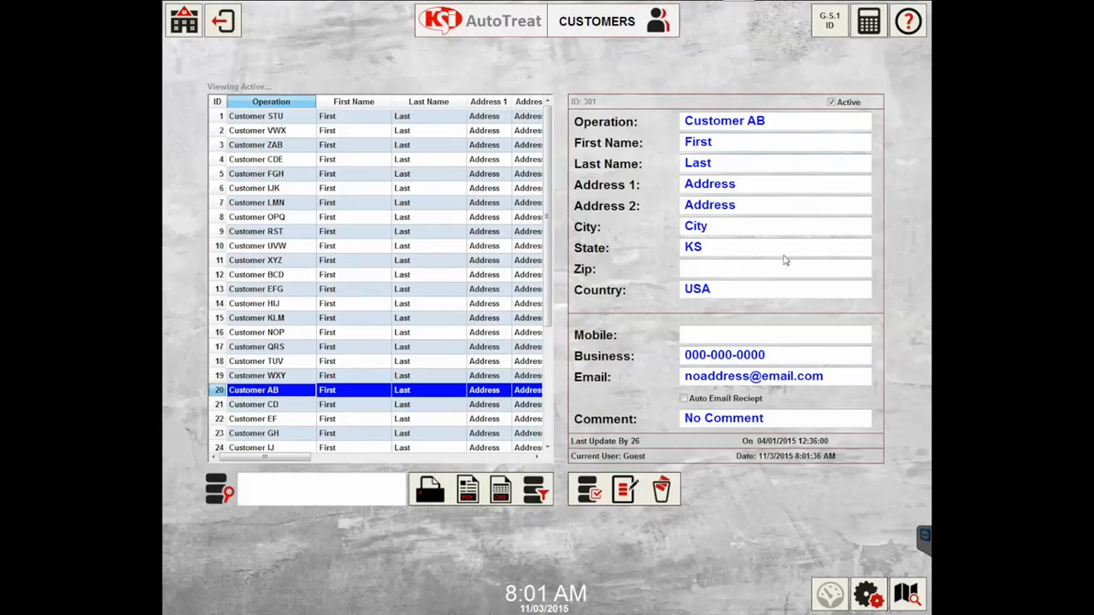
pyautogui.moveTo(787, 128); pyautogui.dragTo(575, 124)
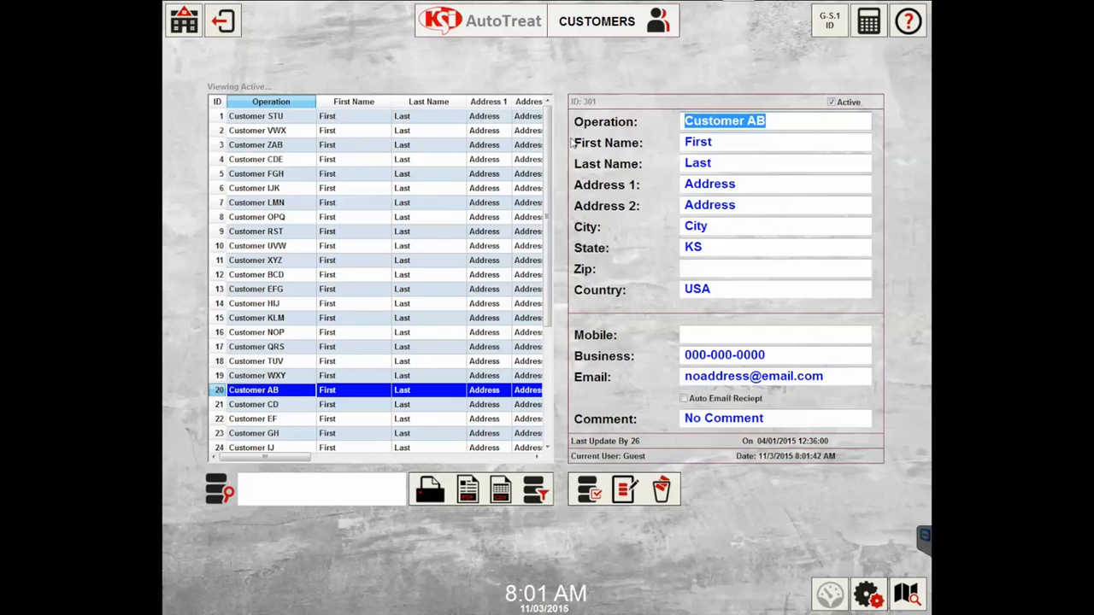
pyautogui.click(818, 124)
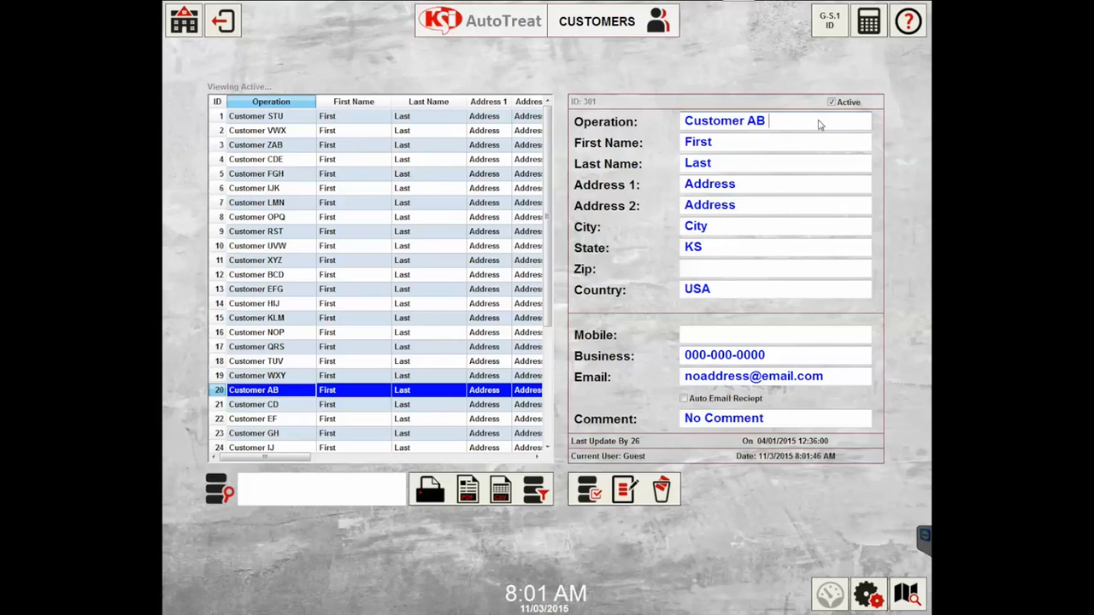
pyautogui.write('Farms')
# - Replace the placeholder city in the Customer AB record with the customer's city and fill in the zip code
pyautogui.moveTo(744, 225); pyautogui.dragTo(661, 235)
pyautogui.write('S')
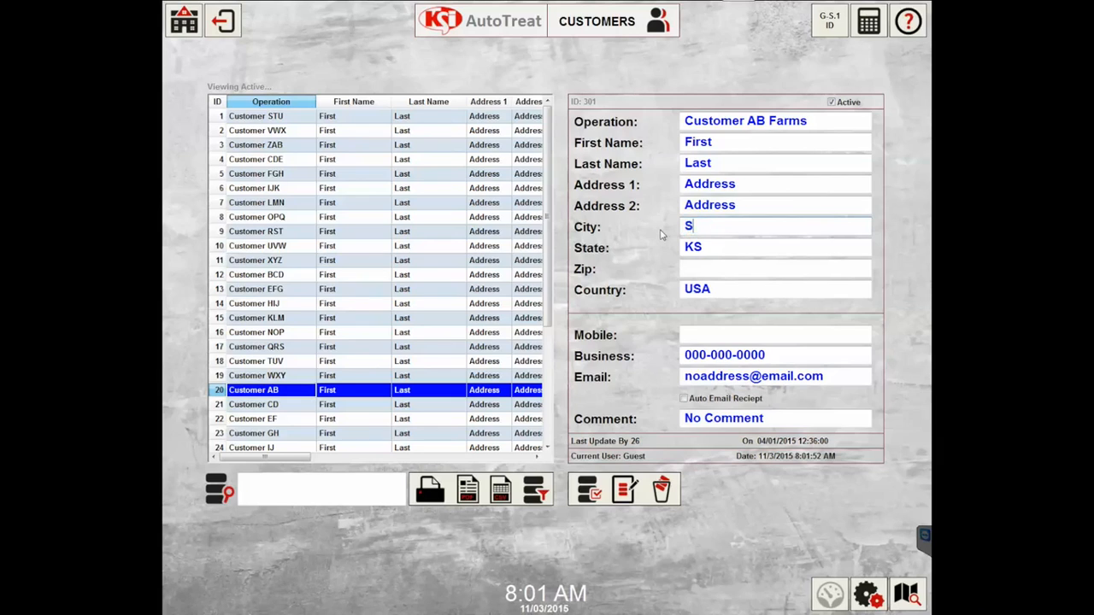
pyautogui.write('abetha')
pyautogui.click(716, 273)
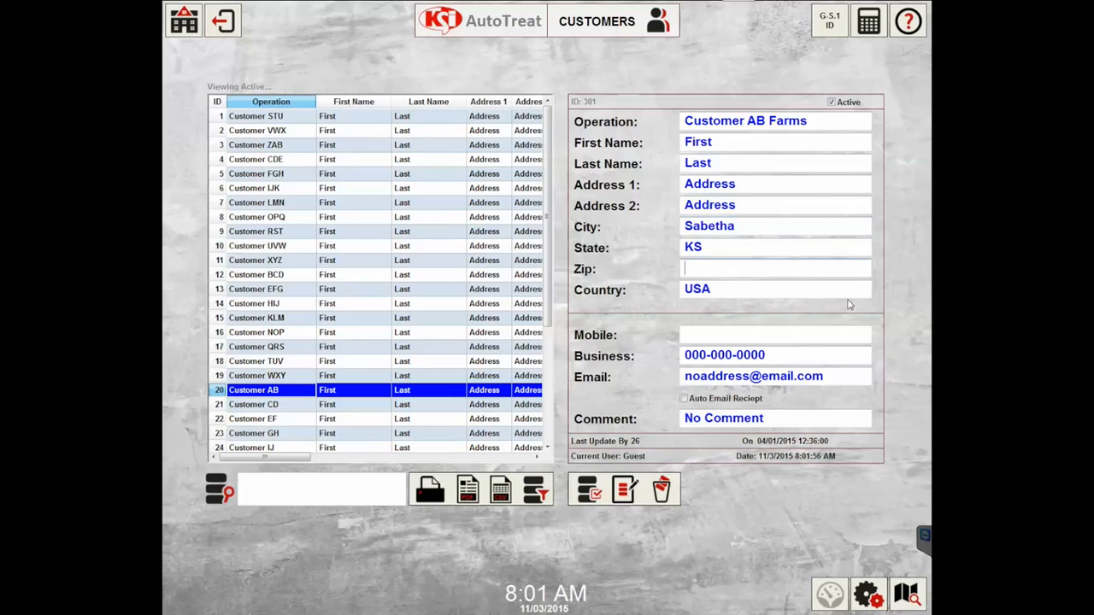
pyautogui.write('66534')
# - Save the edits to the existing customer record, confirm them and return to the data overview
pyautogui.click(626, 492)
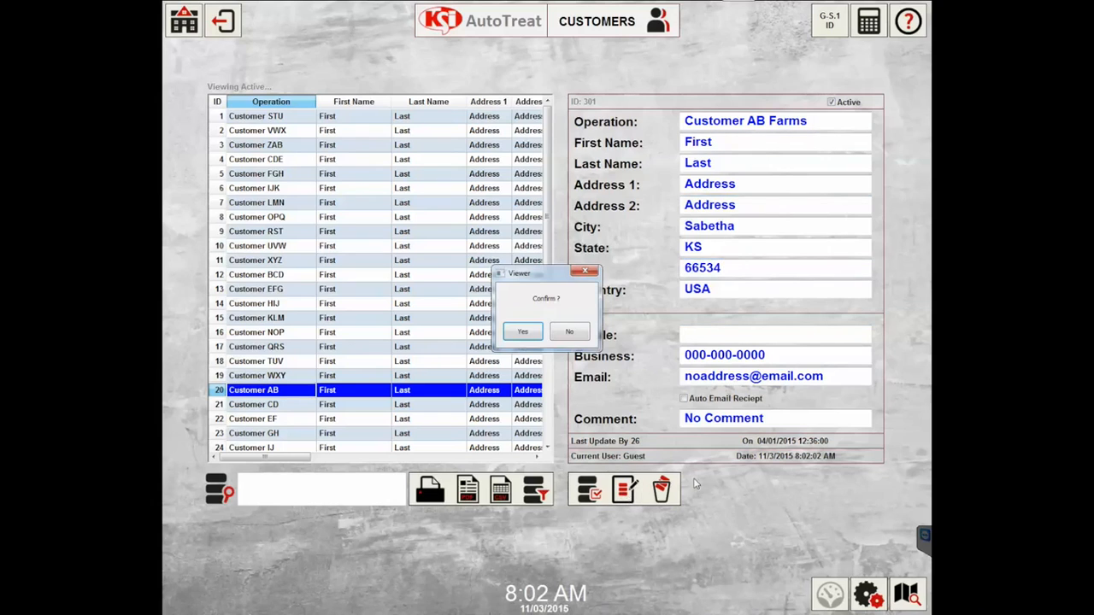
pyautogui.click(524, 333)
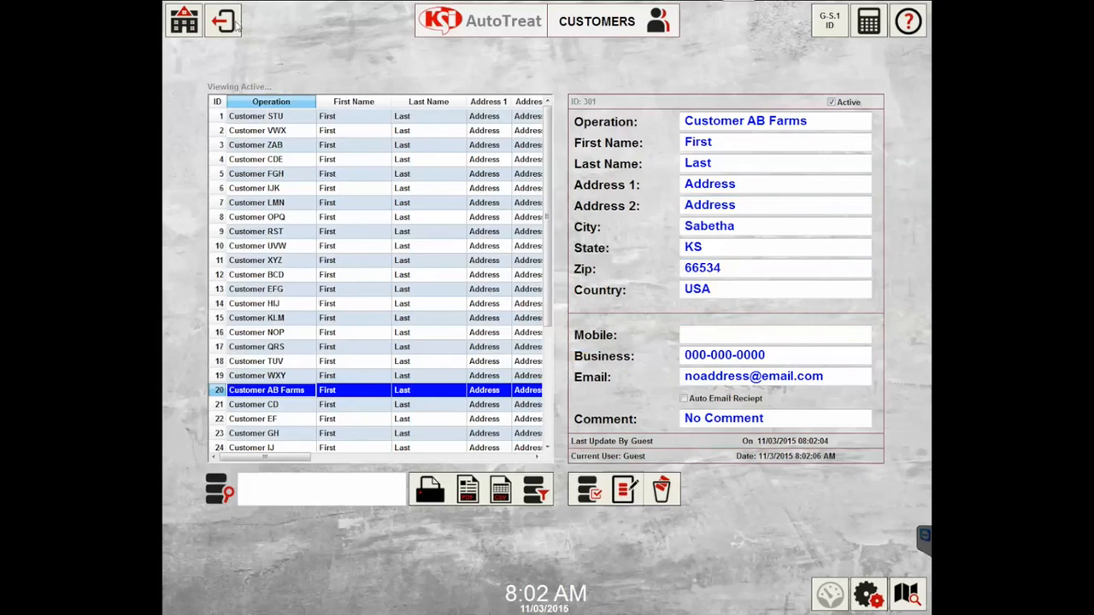
pyautogui.click(234, 25)
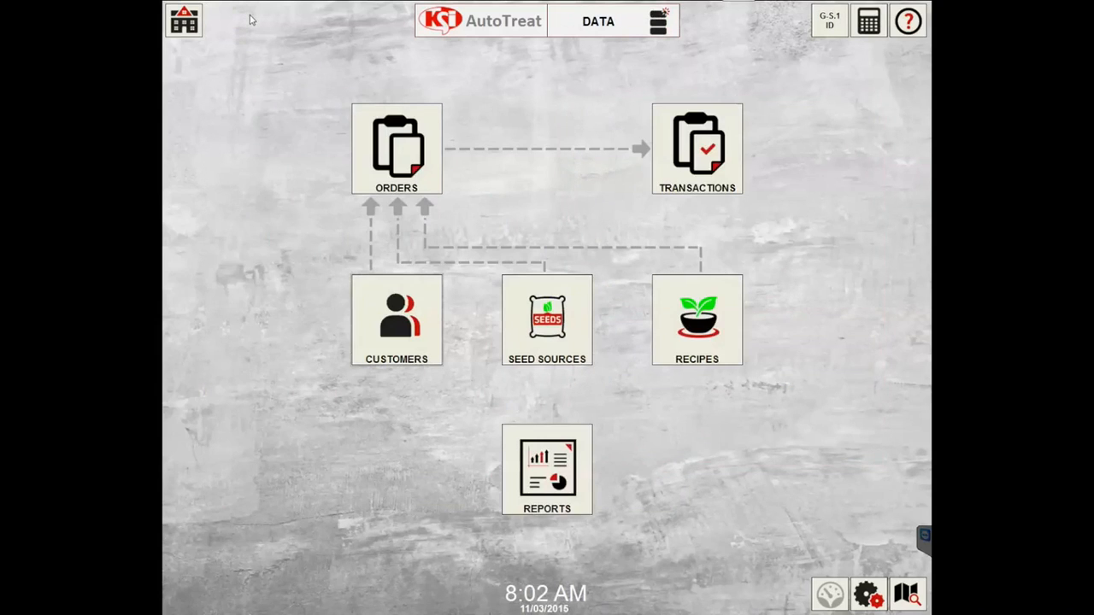